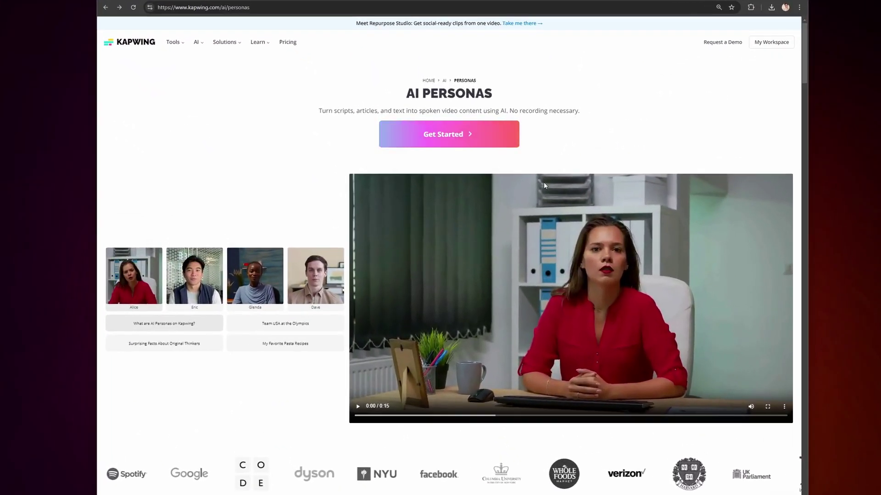
# Preview the Dave, Eric and Alice sample personas, then start a new persona project.
pyautogui.click(316, 276)
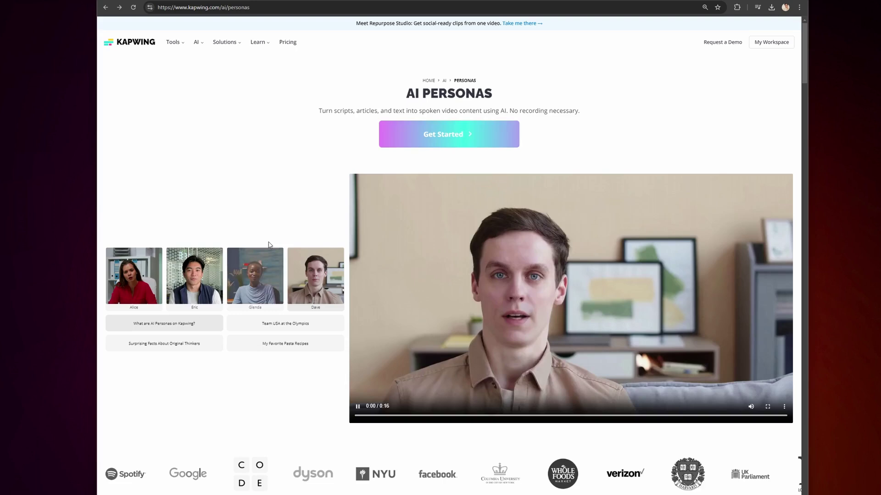
pyautogui.click(193, 276)
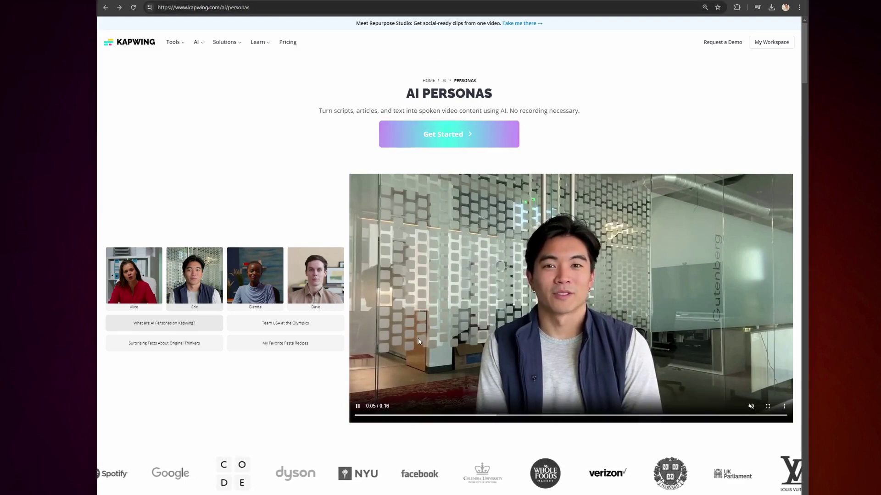
pyautogui.click(134, 275)
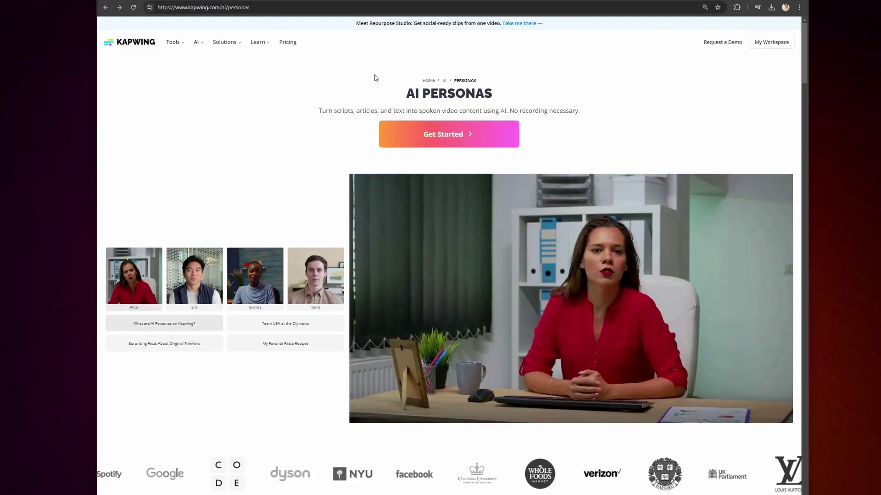
pyautogui.click(453, 136)
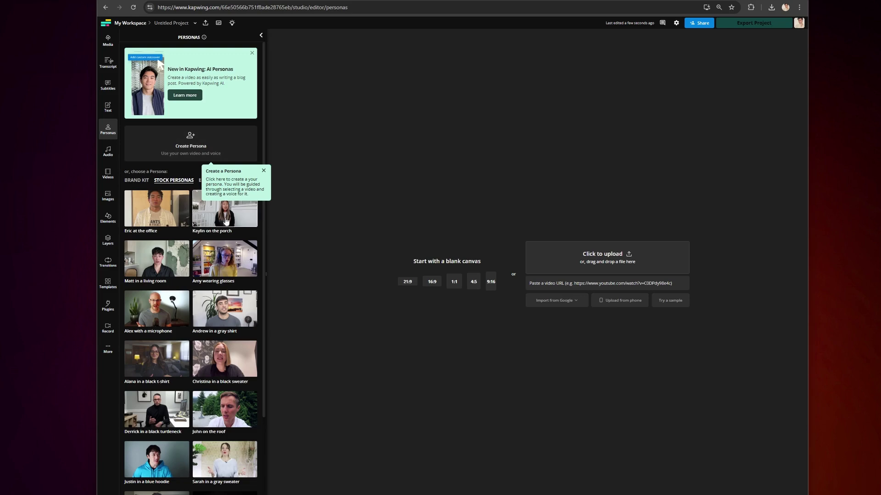
# Start a custom Brand Persona from an uploaded talking-head video and continue to voice selection.
pyautogui.click(263, 173)
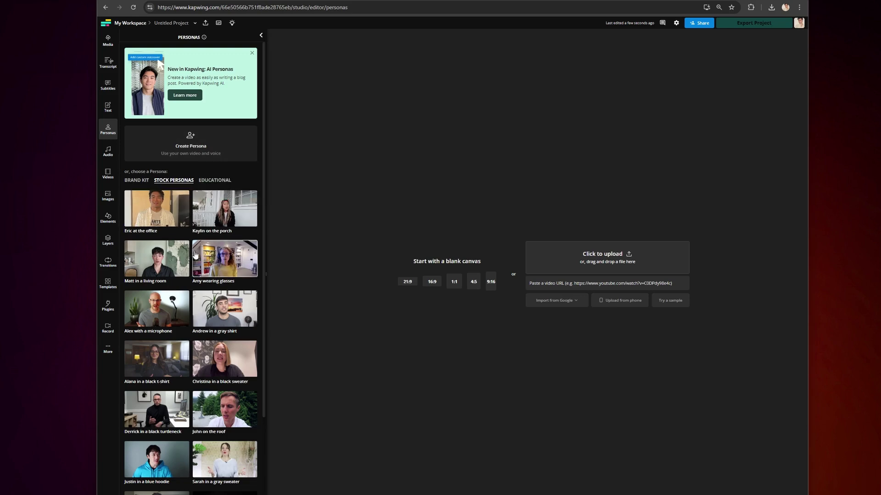
pyautogui.scroll(-3, 195, 256)
pyautogui.scroll(3, 196, 206)
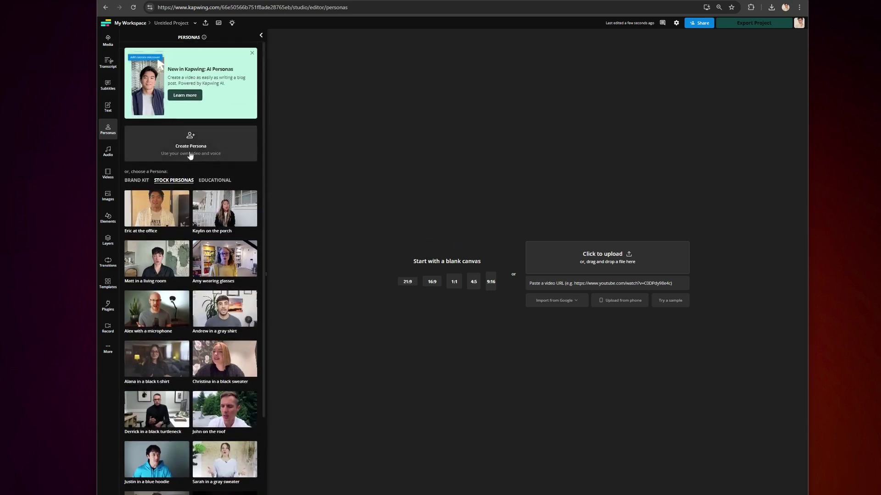
pyautogui.click(190, 145)
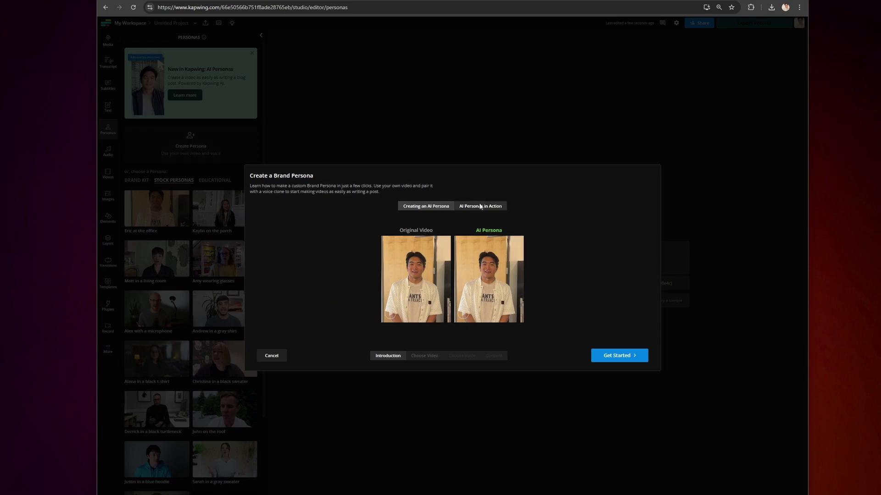
pyautogui.click(615, 356)
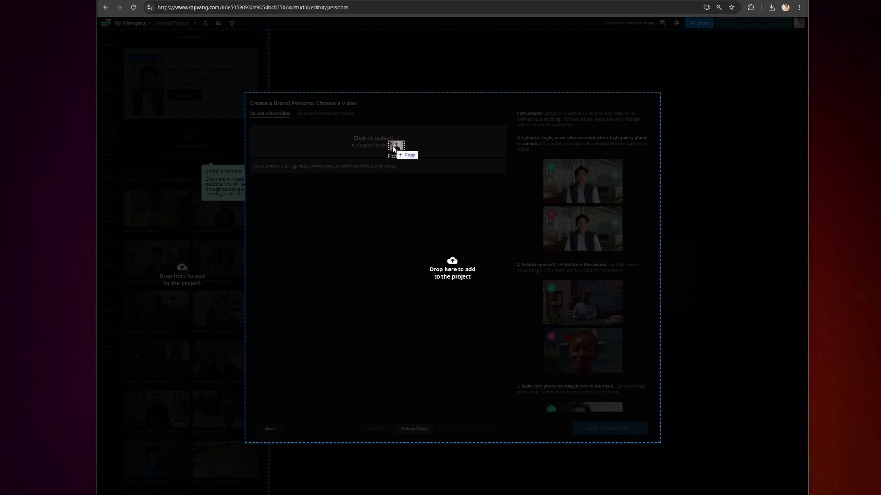
pyautogui.moveTo(342, 135); pyautogui.dragTo(392, 144)
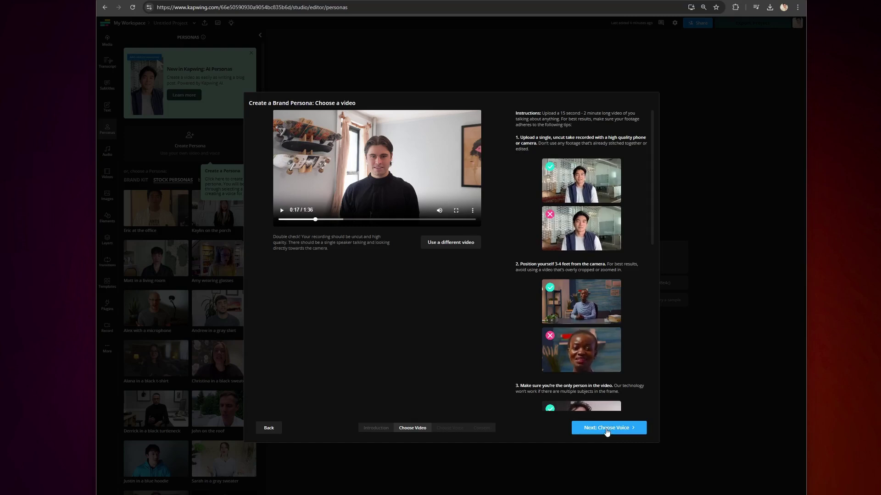
pyautogui.click(606, 428)
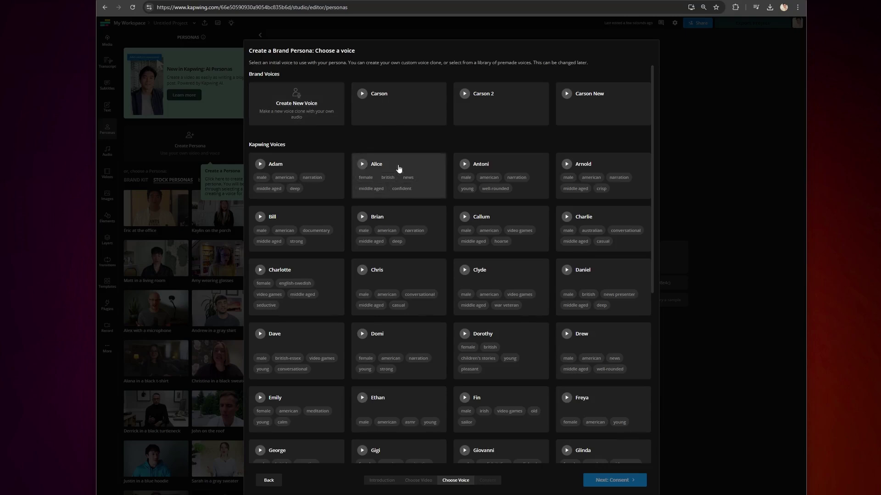
pyautogui.scroll(-4, 447, 211)
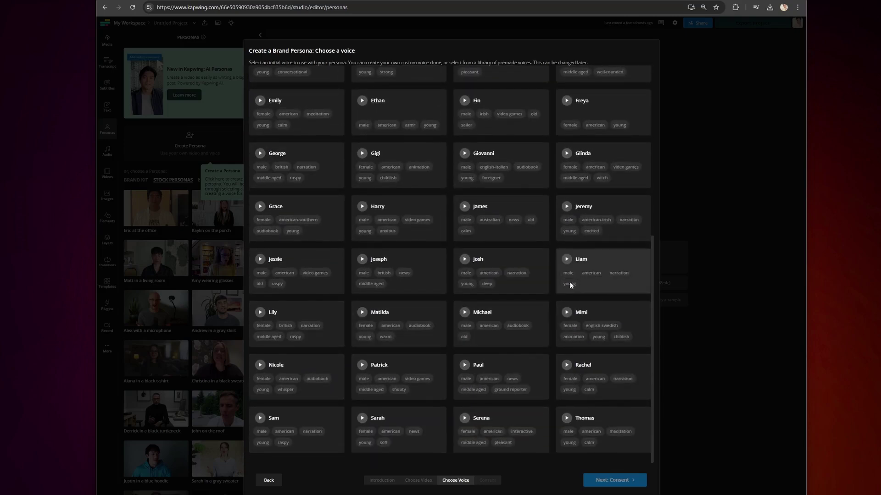
pyautogui.scroll(2, 524, 297)
pyautogui.scroll(4, 524, 300)
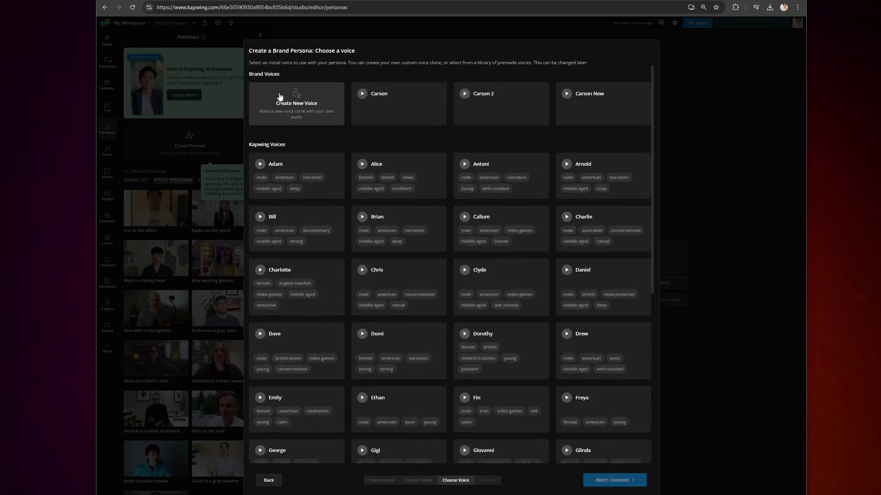
# Clone a voice named Carson! from the pizza toppings audio sample, confirming consent.
pyautogui.click(300, 104)
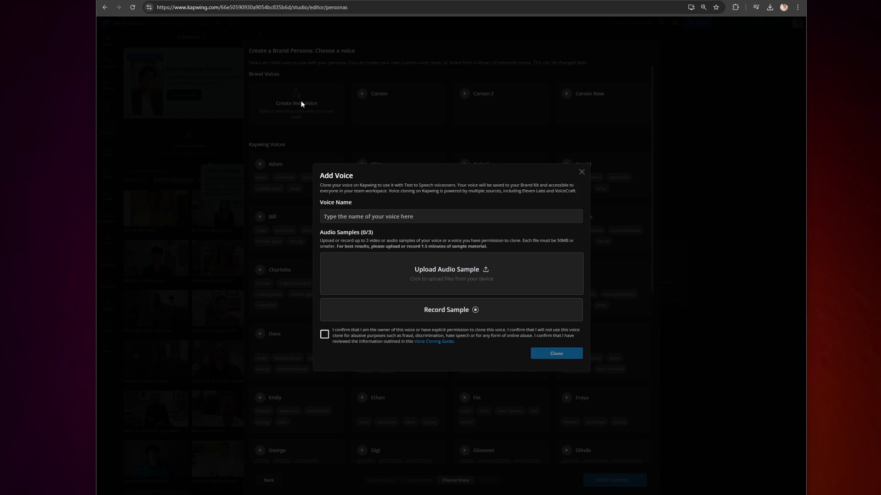
pyautogui.click(391, 216)
pyautogui.write('Carson!')
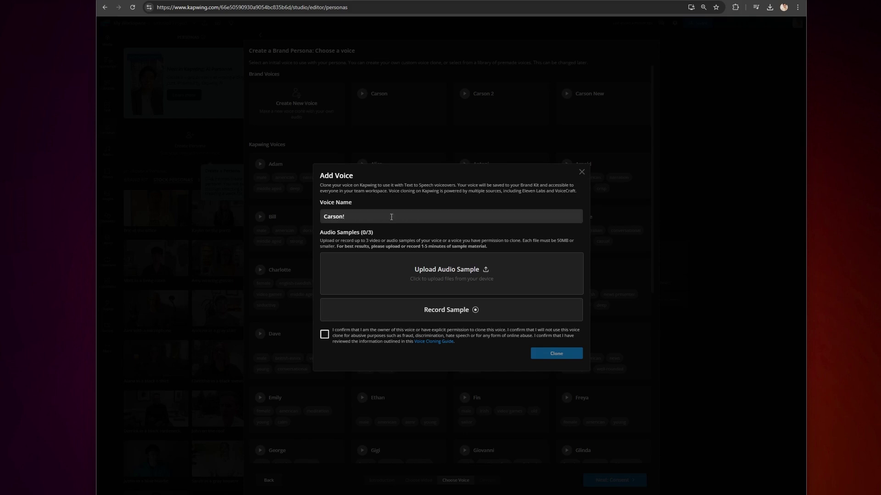
pyautogui.moveTo(874, 232); pyautogui.dragTo(445, 313)
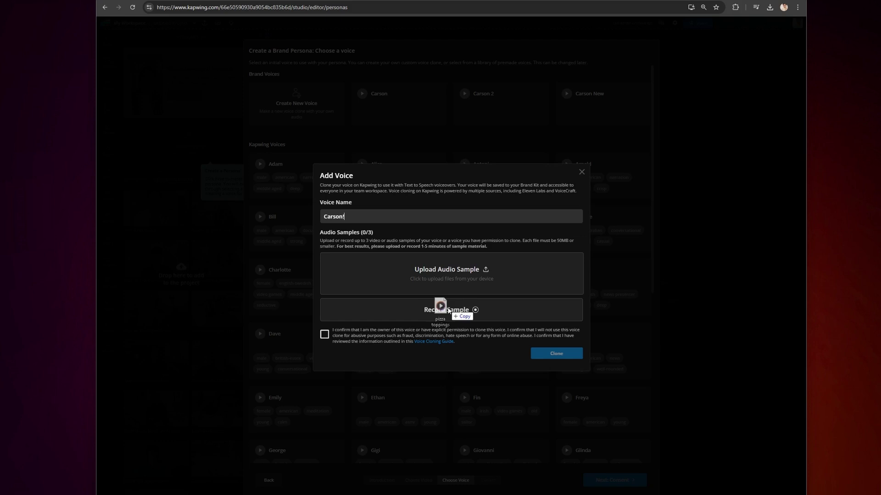
pyautogui.moveTo(447, 284); pyautogui.dragTo(446, 285)
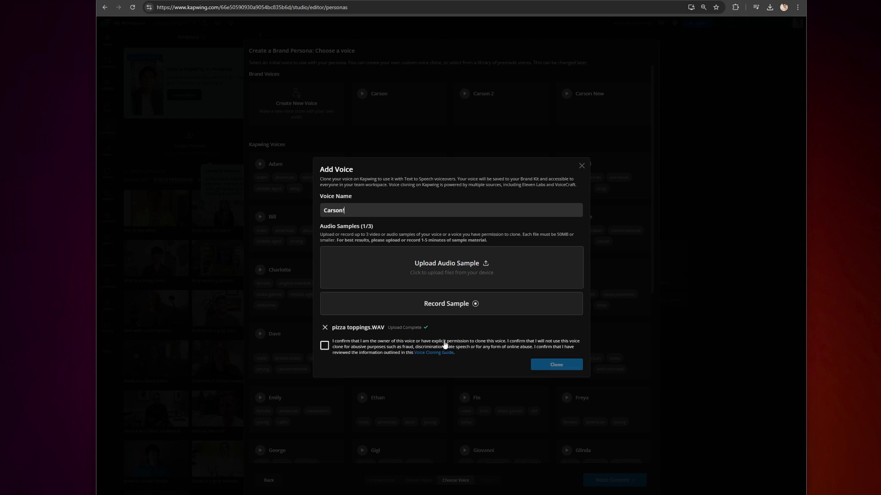
pyautogui.click(324, 345)
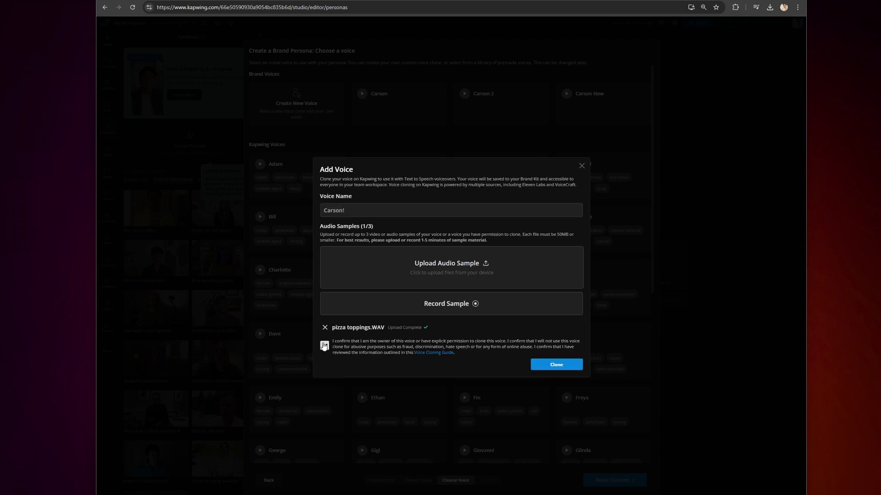
pyautogui.click(551, 364)
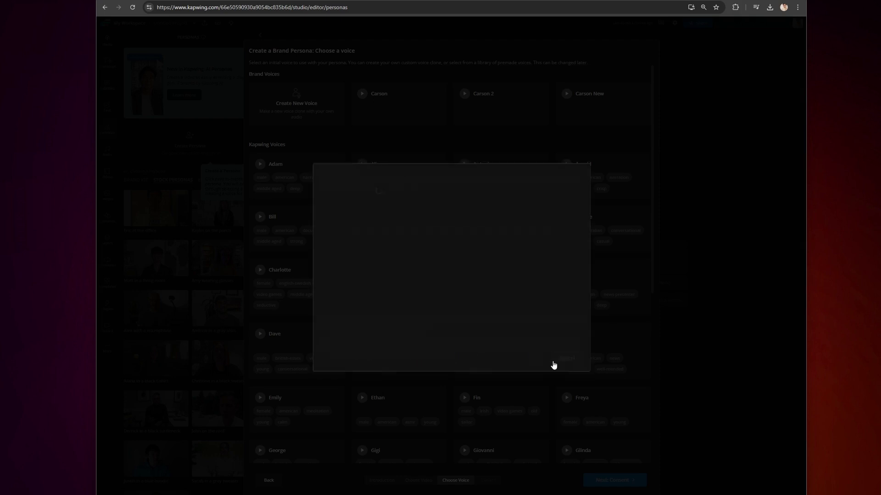
pyautogui.moveTo(653, 173); pyautogui.dragTo(654, 166)
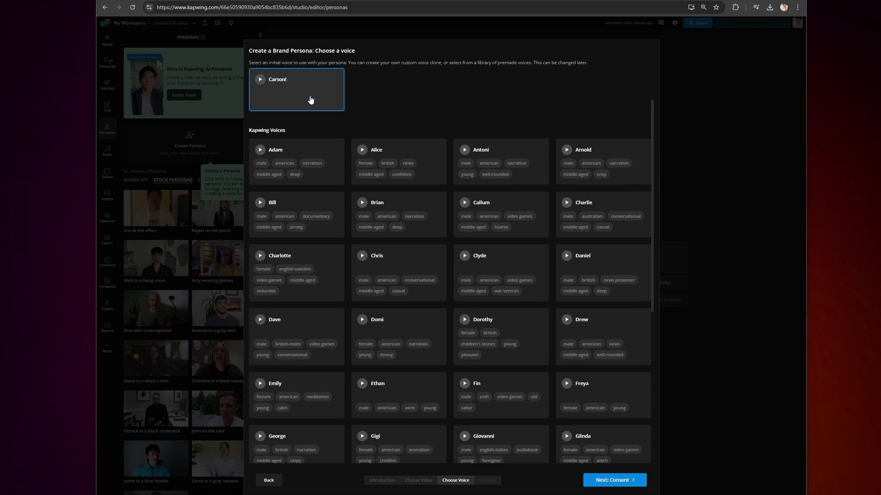
# Preview the unsynced video, give consent, and finish creating the Carson Clone persona.
pyautogui.click(614, 480)
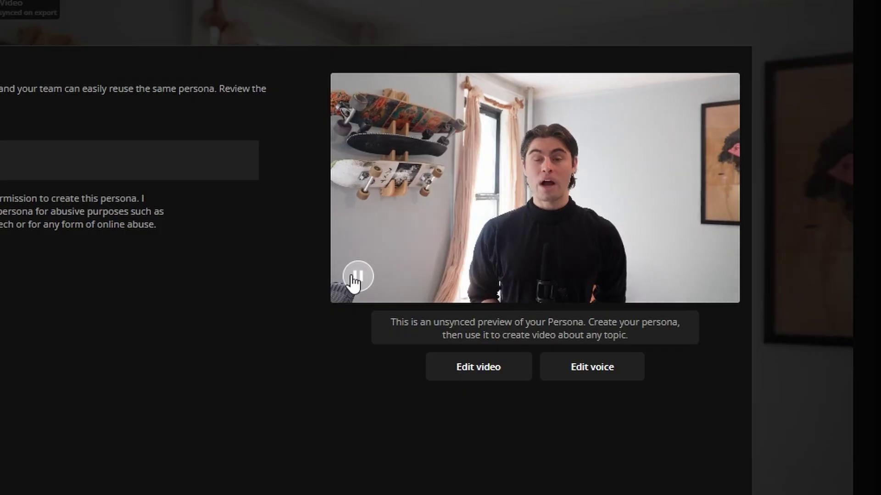
pyautogui.click(484, 201)
pyautogui.write('Carson Clone')
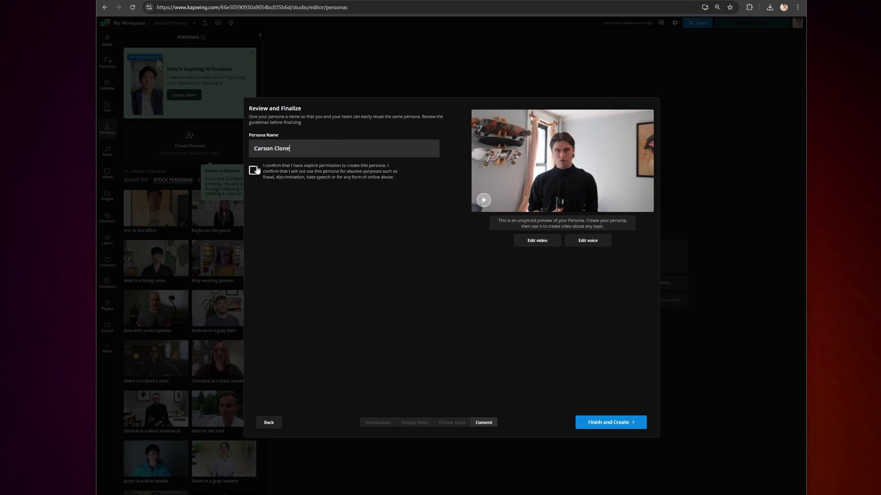
pyautogui.click(254, 170)
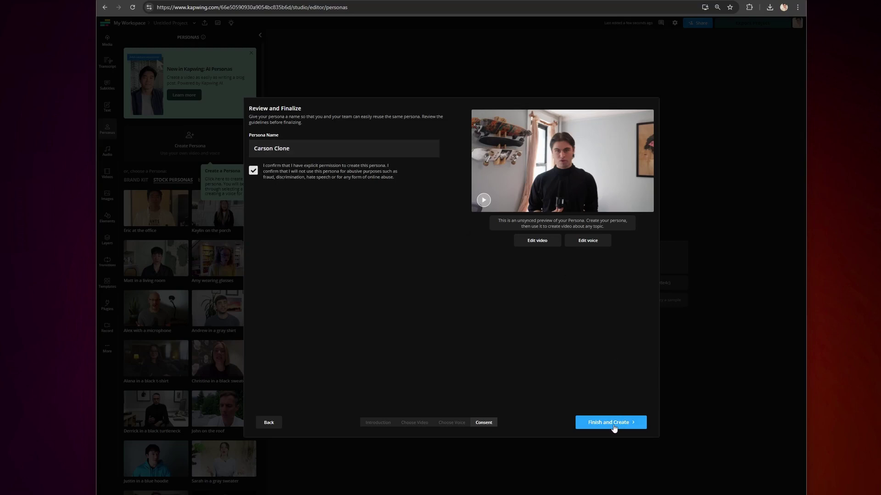
pyautogui.click(607, 424)
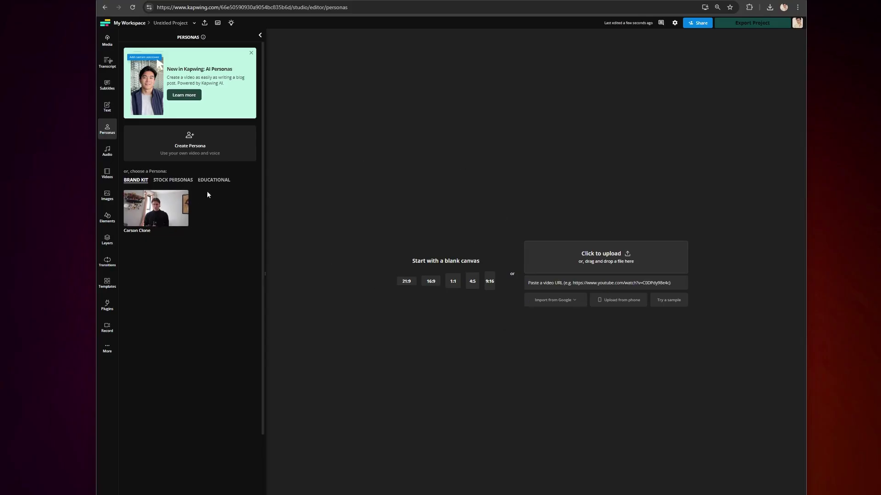
# Add Carson Clone, rescript it to 'Hello! Nice to meet you!' and regenerate its audio.
pyautogui.click(154, 218)
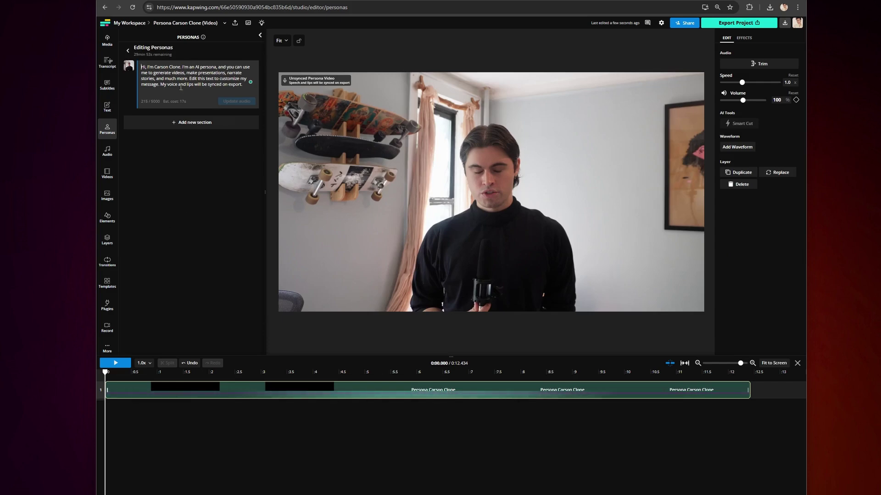
pyautogui.moveTo(243, 84); pyautogui.dragTo(137, 66)
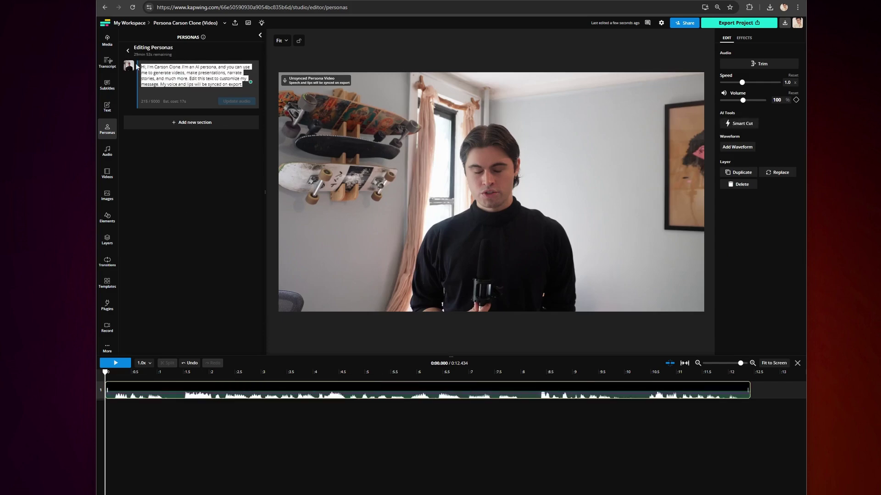
pyautogui.write('Hello!')
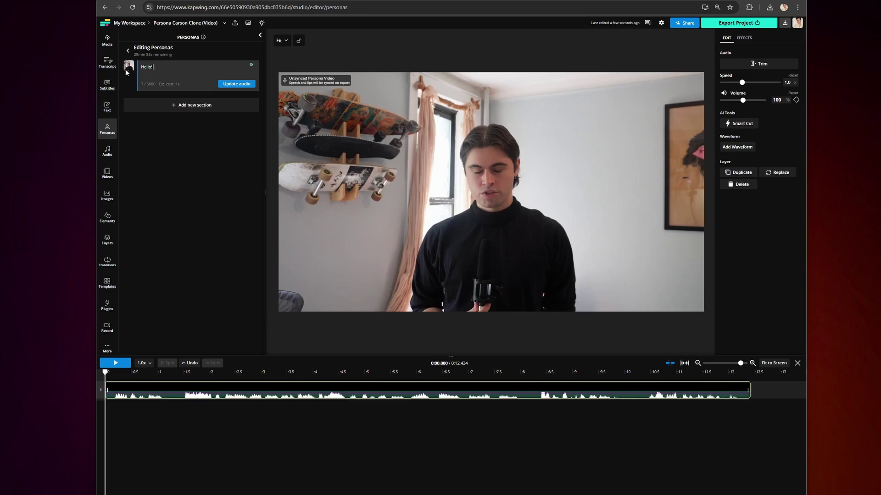
pyautogui.write(' Nice to meet you!')
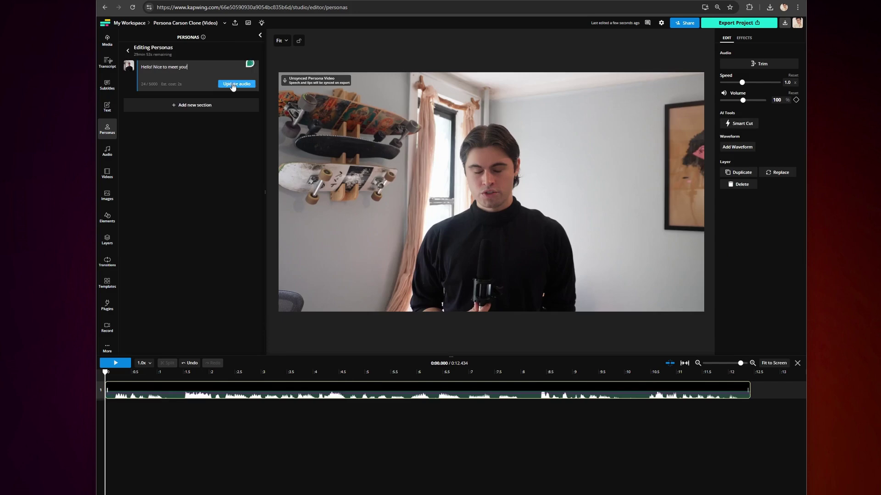
pyautogui.click(230, 83)
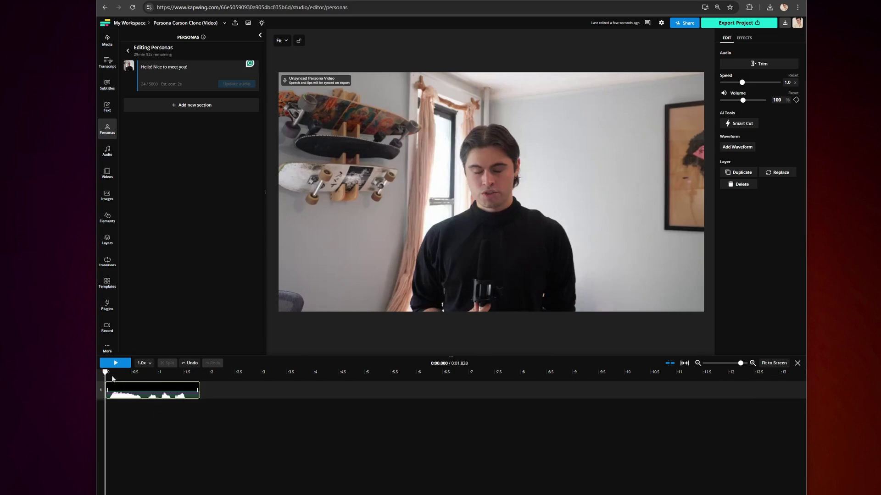
pyautogui.moveTo(112, 375); pyautogui.dragTo(196, 373)
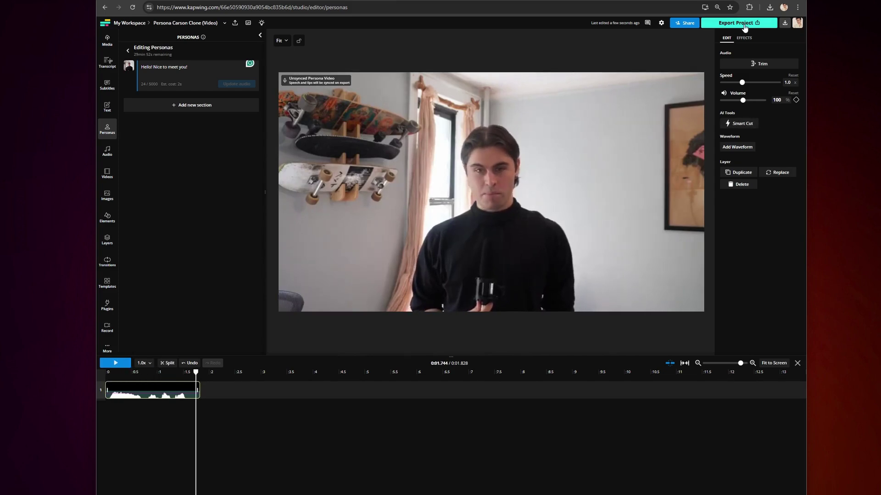
pyautogui.click(743, 26)
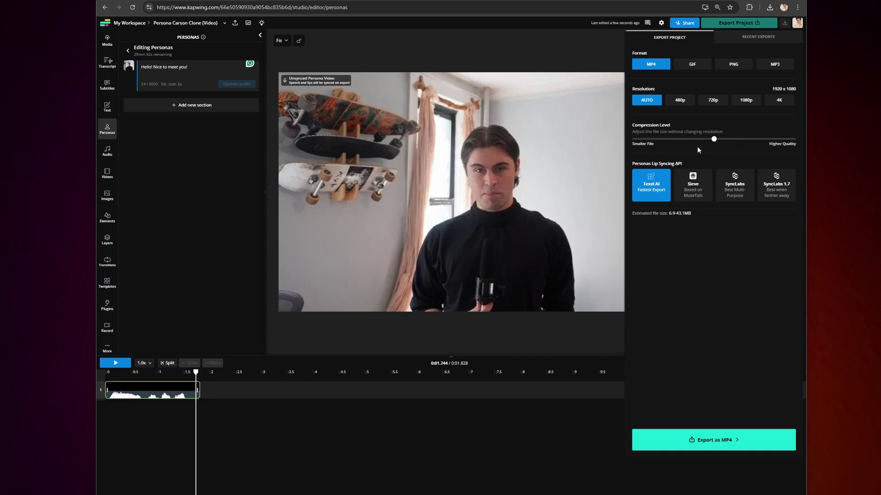
# Export the Carson Clone video as MP4, view its share page, then return to editing.
pyautogui.click(717, 439)
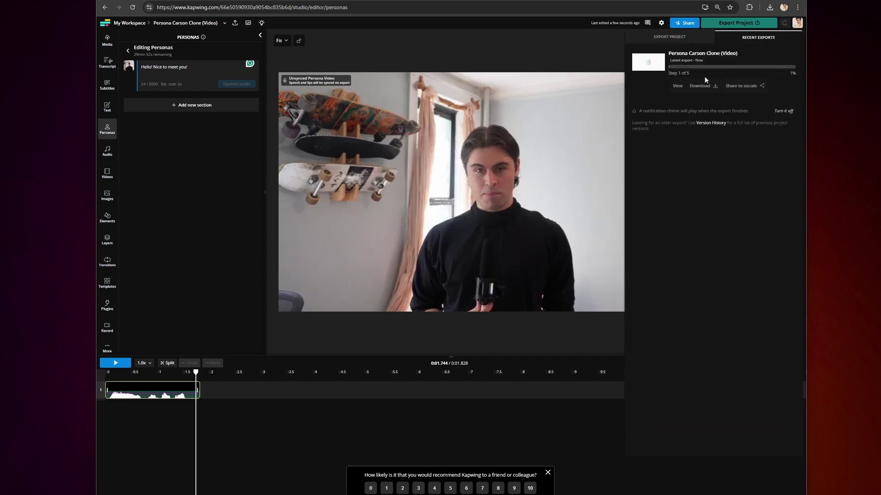
pyautogui.click(677, 85)
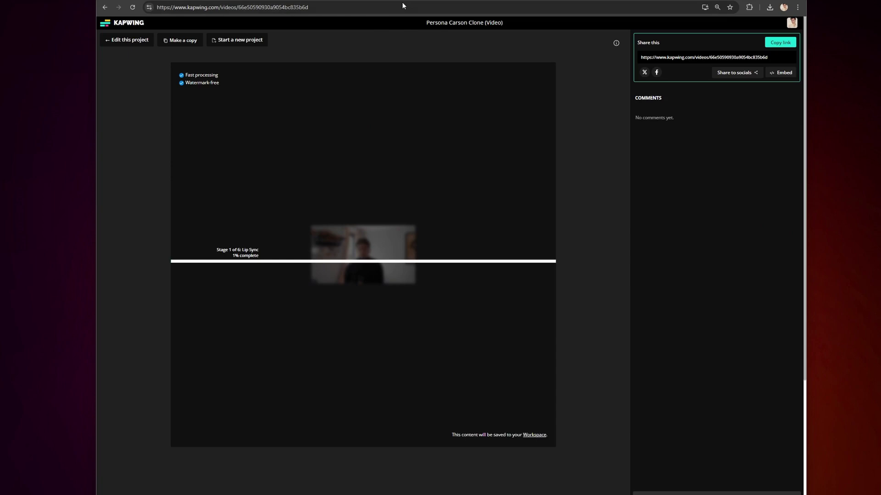
pyautogui.click(134, 41)
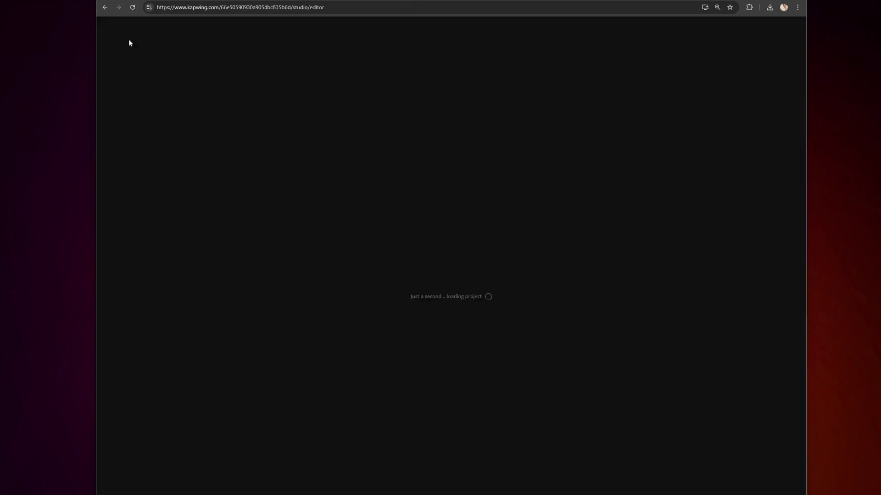